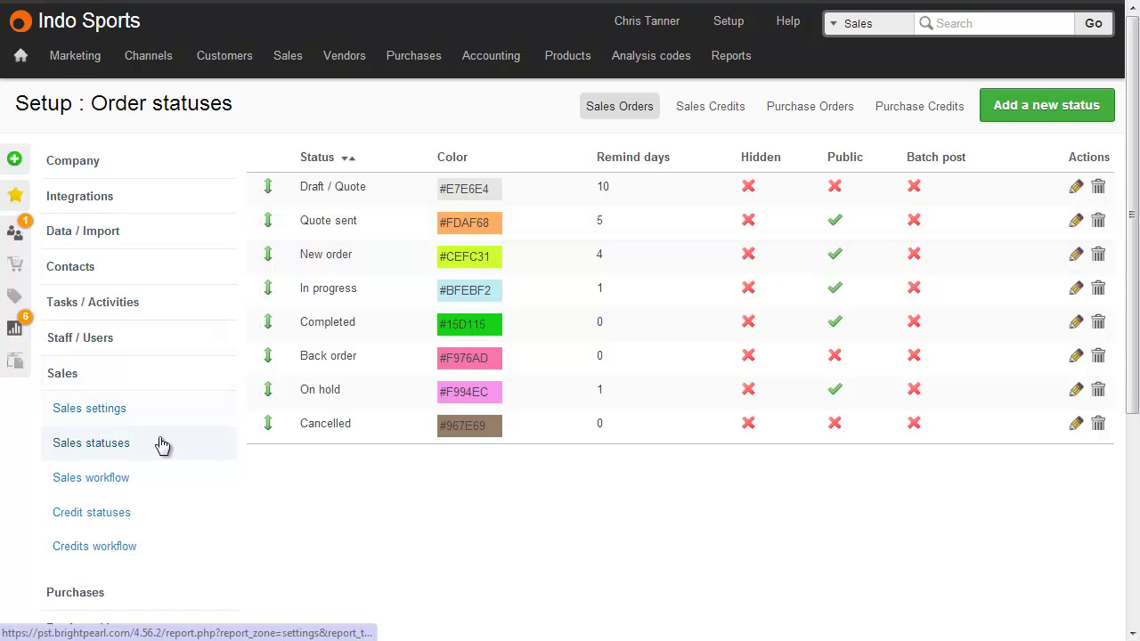
- Open the Sales workflow settings in the setup area
{"action": "left_click", "coordinate": [125, 477]}
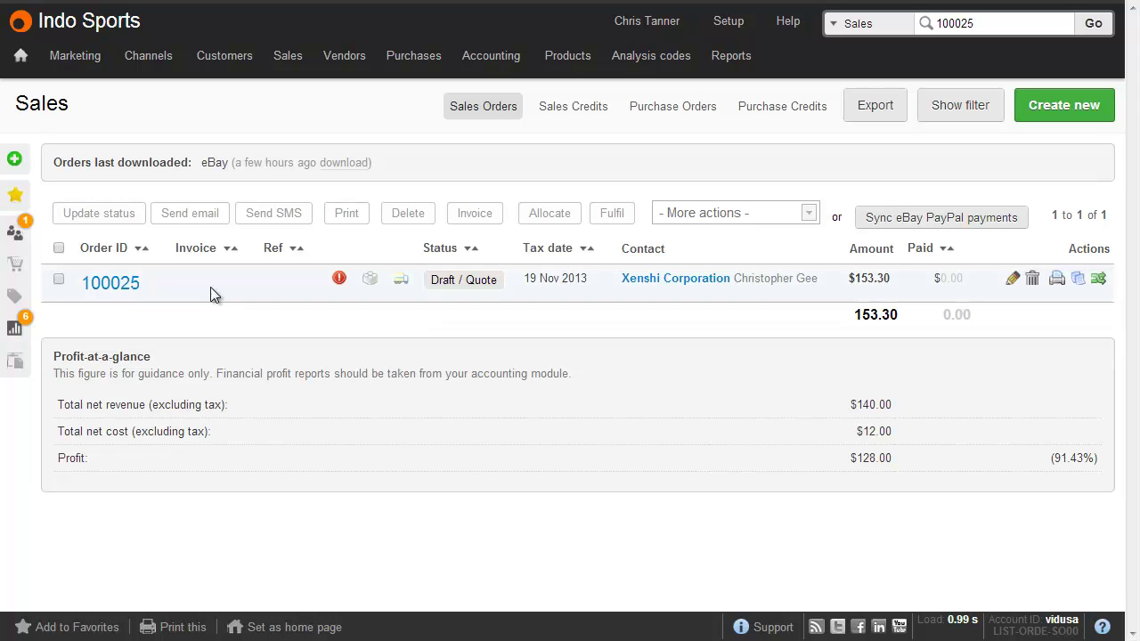
{"action": "left_click", "coordinate": [58, 249]}
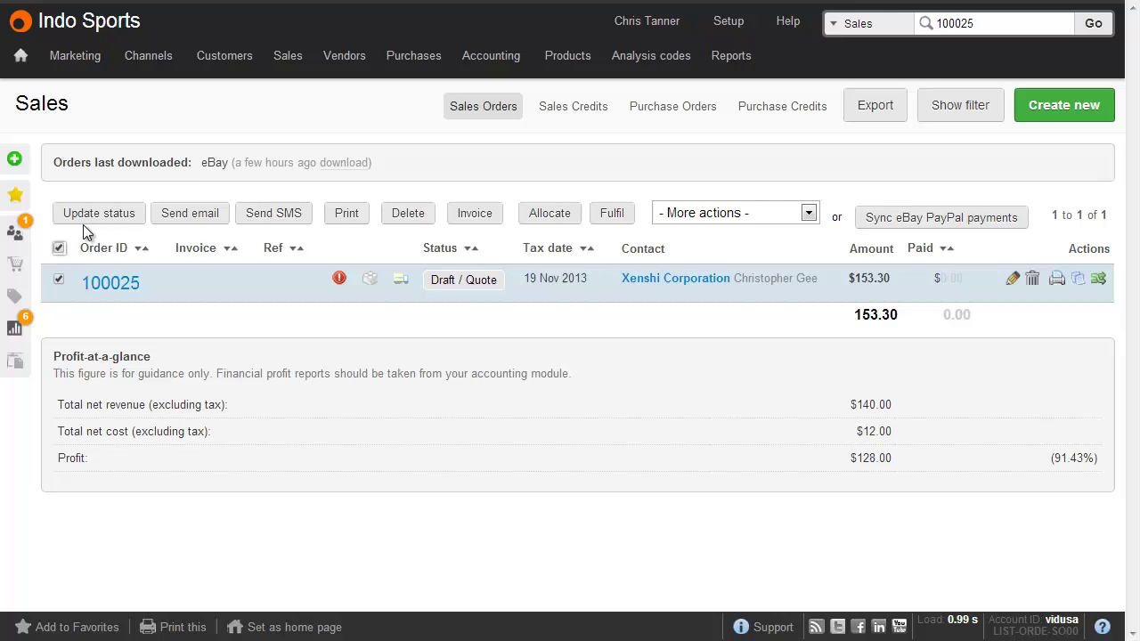
{"action": "left_click", "coordinate": [85, 223]}
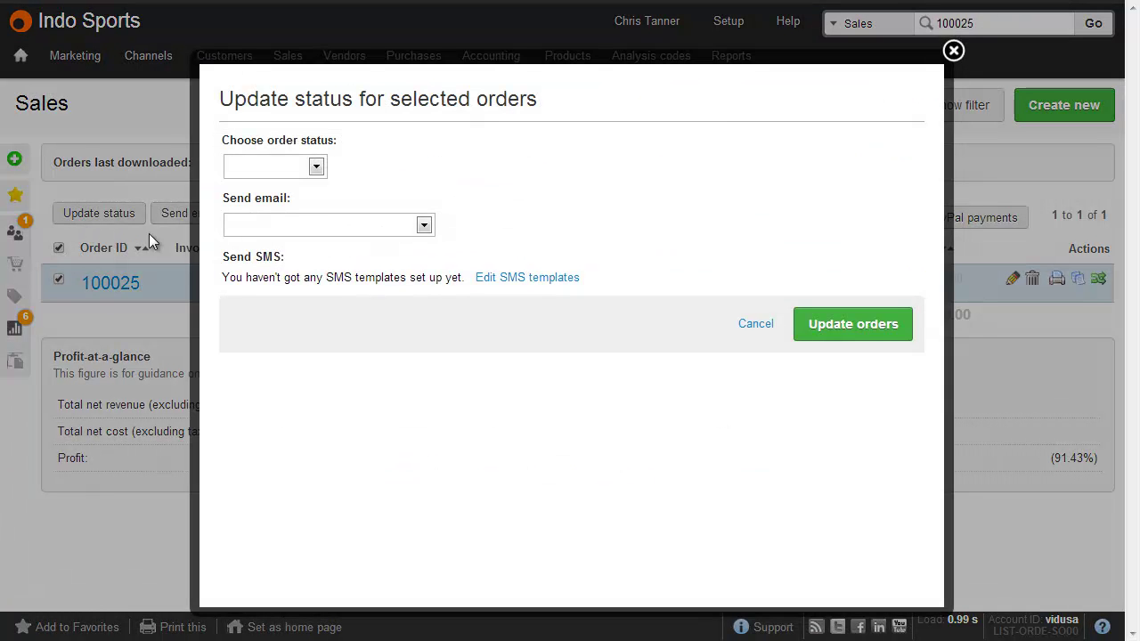
{"action": "left_click", "coordinate": [753, 325]}
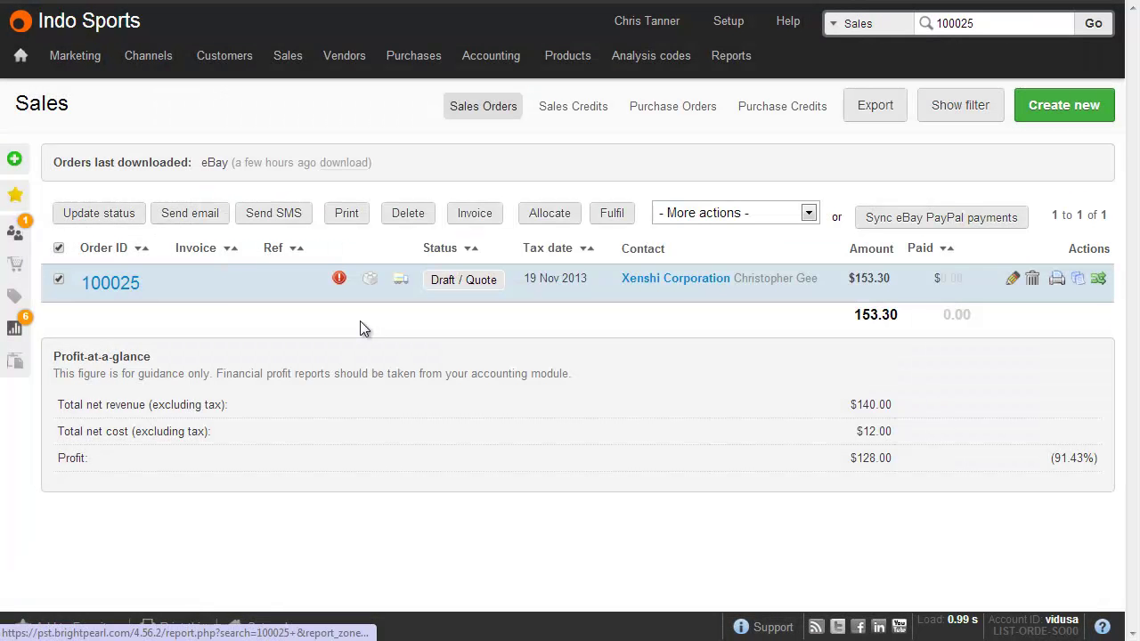
- Open the listed draft sales order, set its status to Cancelled and save the changes
{"action": "left_click", "coordinate": [129, 285]}
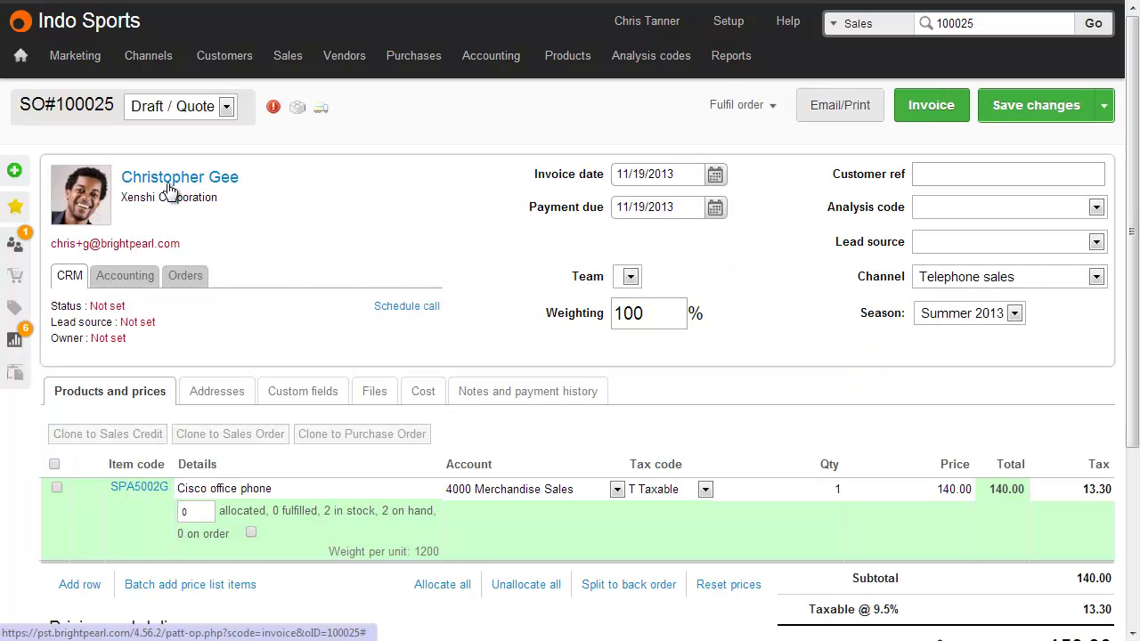
{"action": "left_click", "coordinate": [209, 107]}
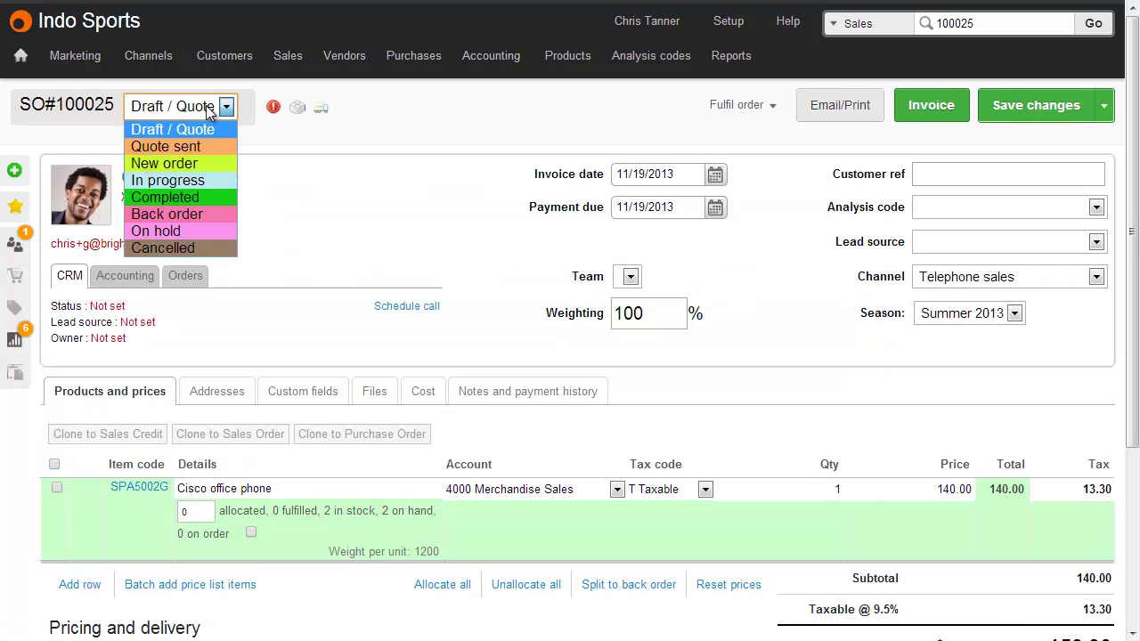
{"action": "left_click", "coordinate": [163, 248]}
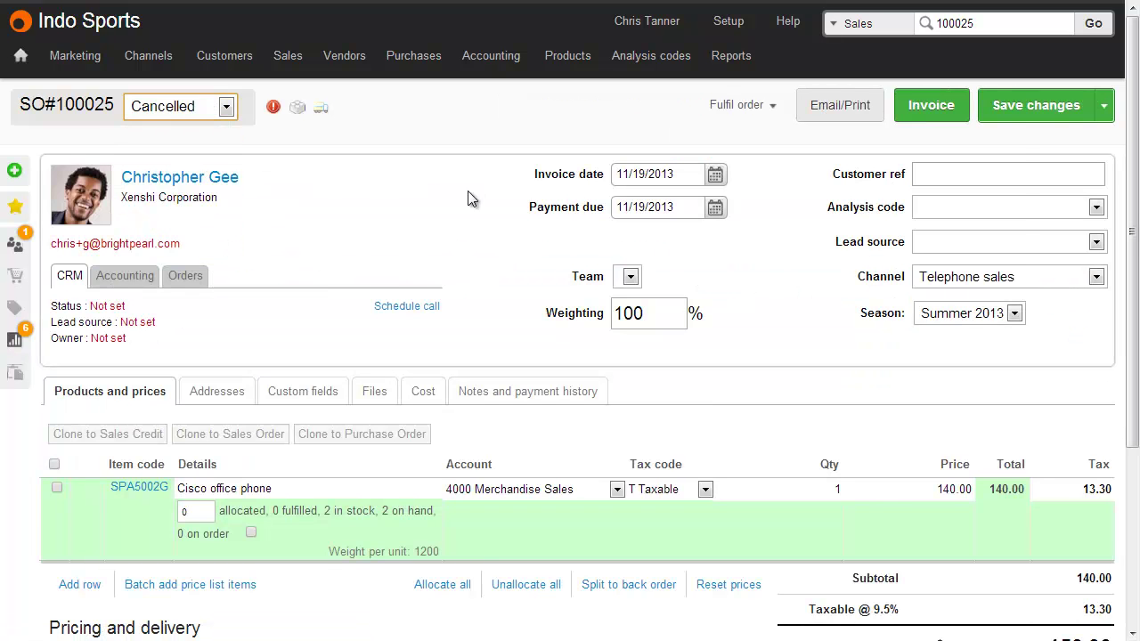
{"action": "left_click", "coordinate": [1000, 107]}
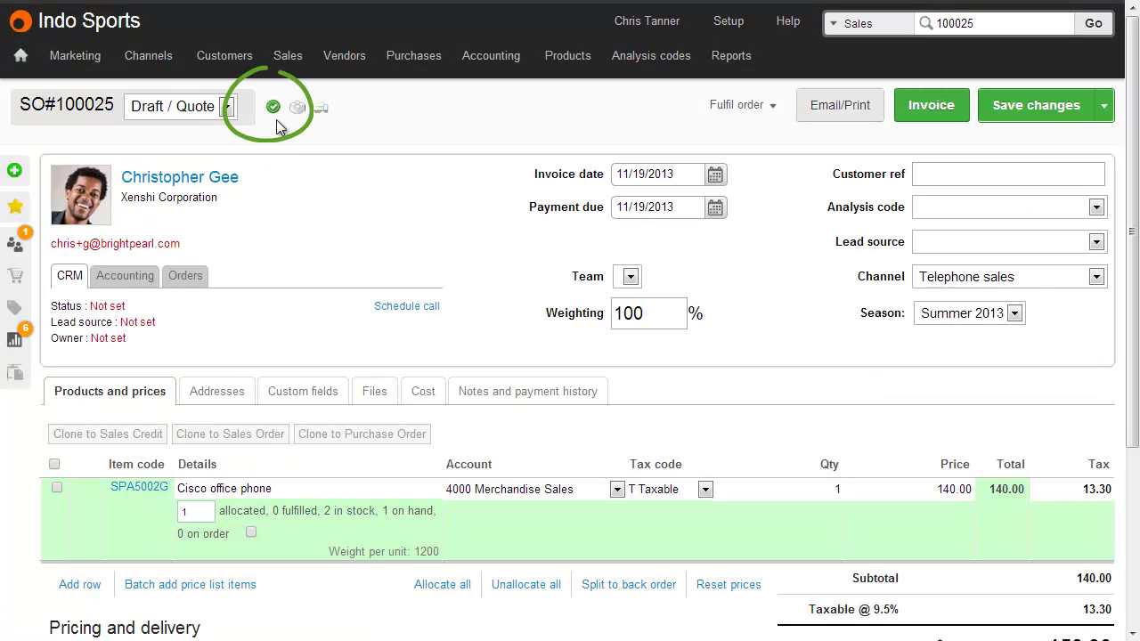
- Set the status of the fully allocated draft sales order to Cancelled and save it
{"action": "left_click", "coordinate": [227, 107]}
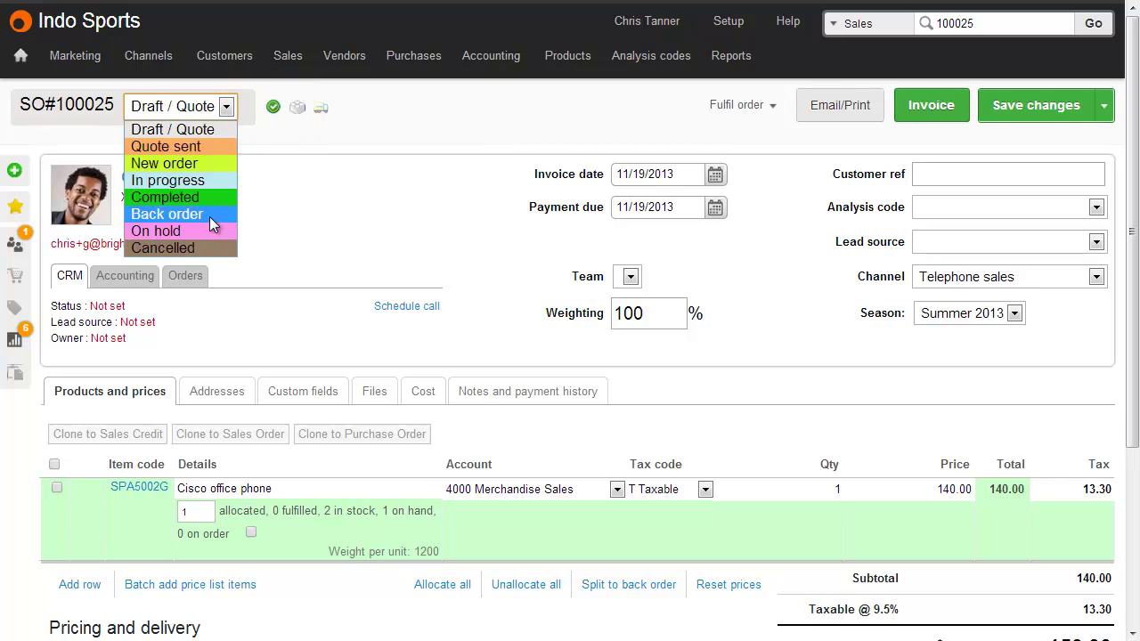
{"action": "left_click", "coordinate": [210, 250]}
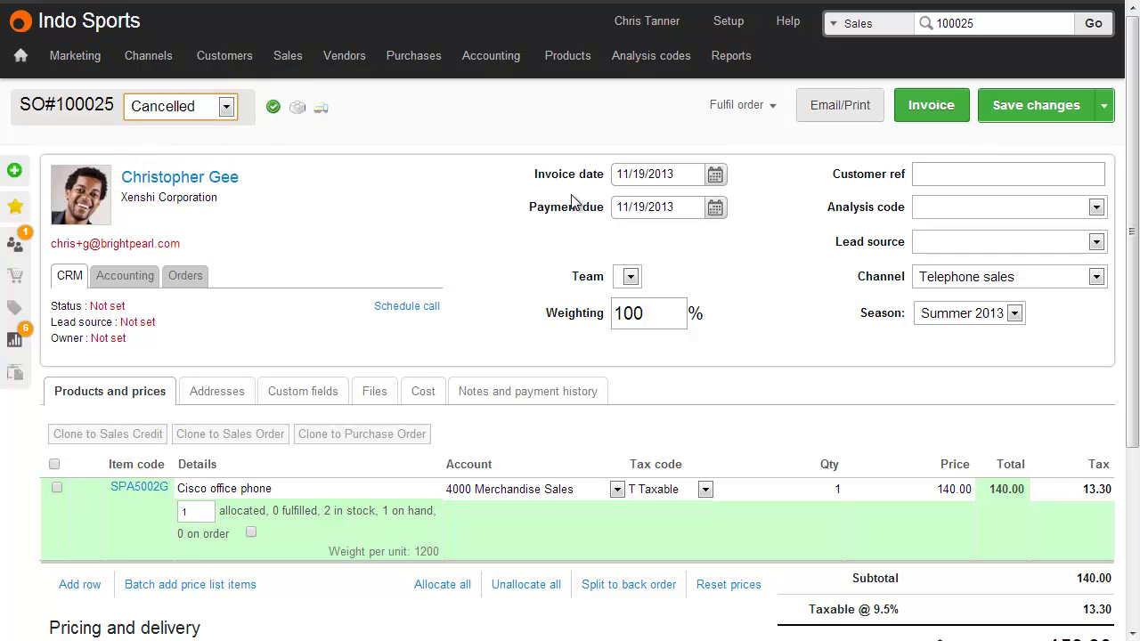
{"action": "left_click", "coordinate": [1054, 104]}
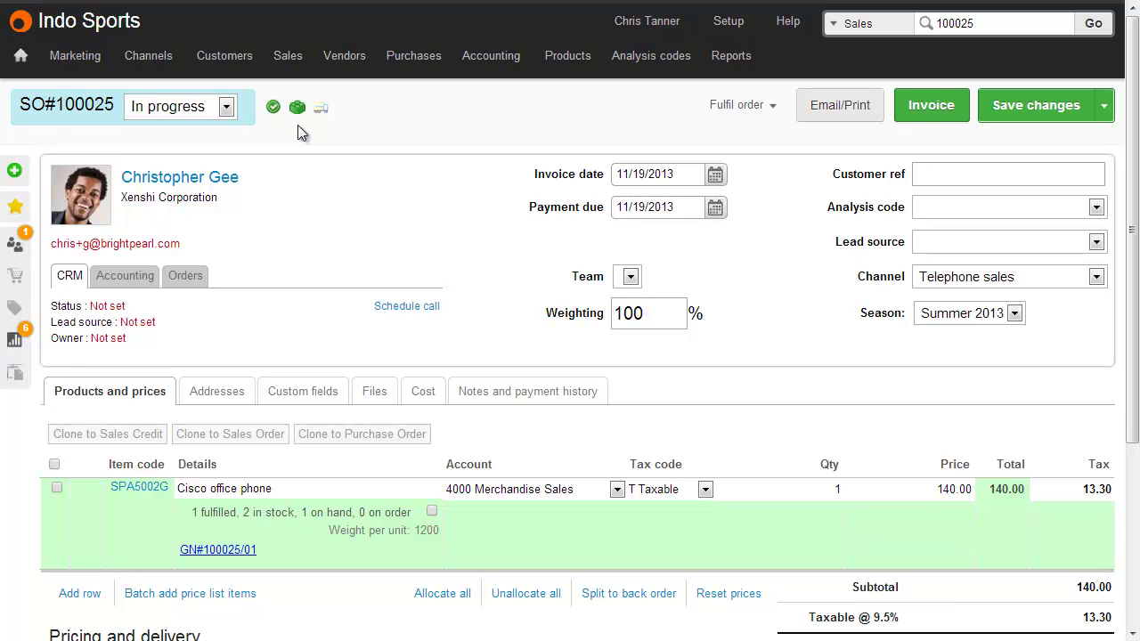
- Delete the in-progress order's goods-out note from the Due to ship list and set that order's status to Cancelled
{"action": "mouse_move", "coordinate": [302, 66]}
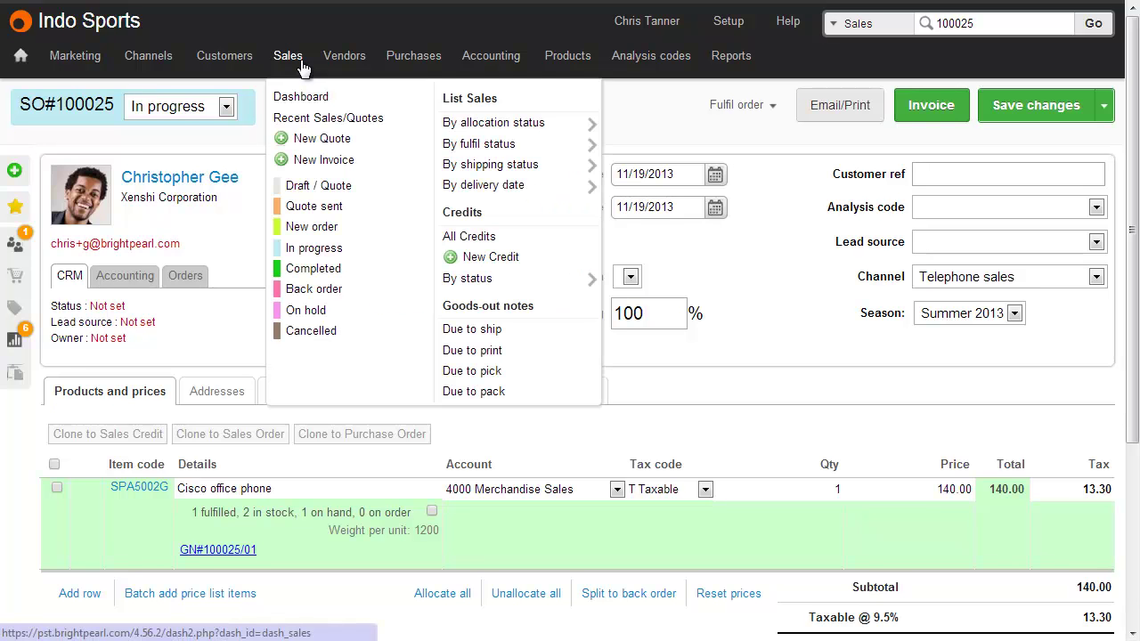
{"action": "left_click", "coordinate": [493, 329]}
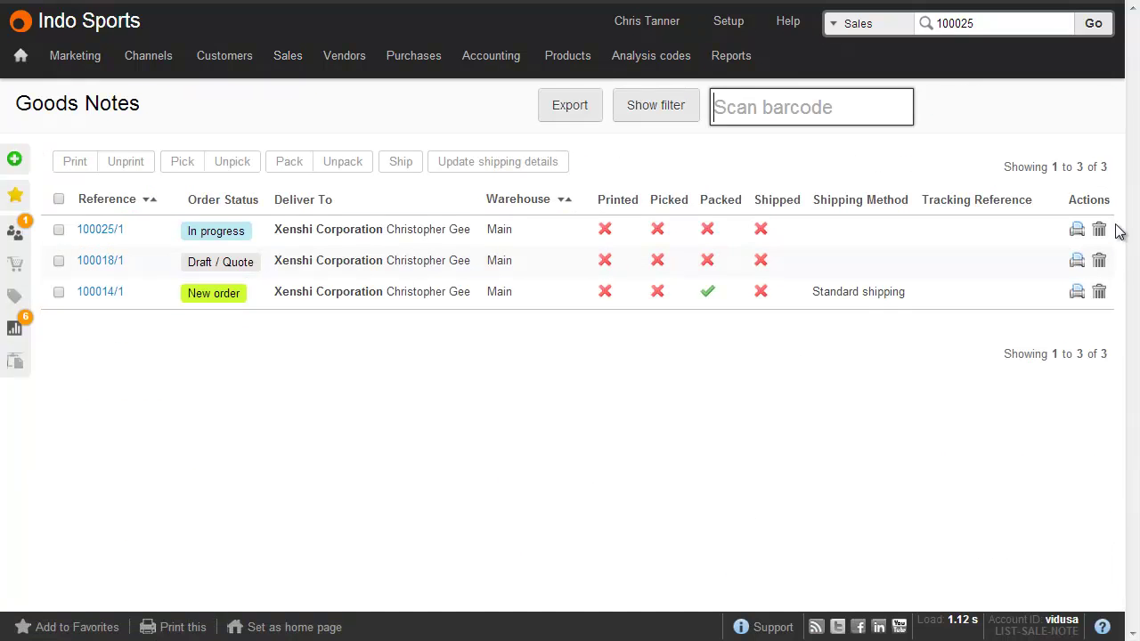
{"action": "left_click", "coordinate": [1100, 230]}
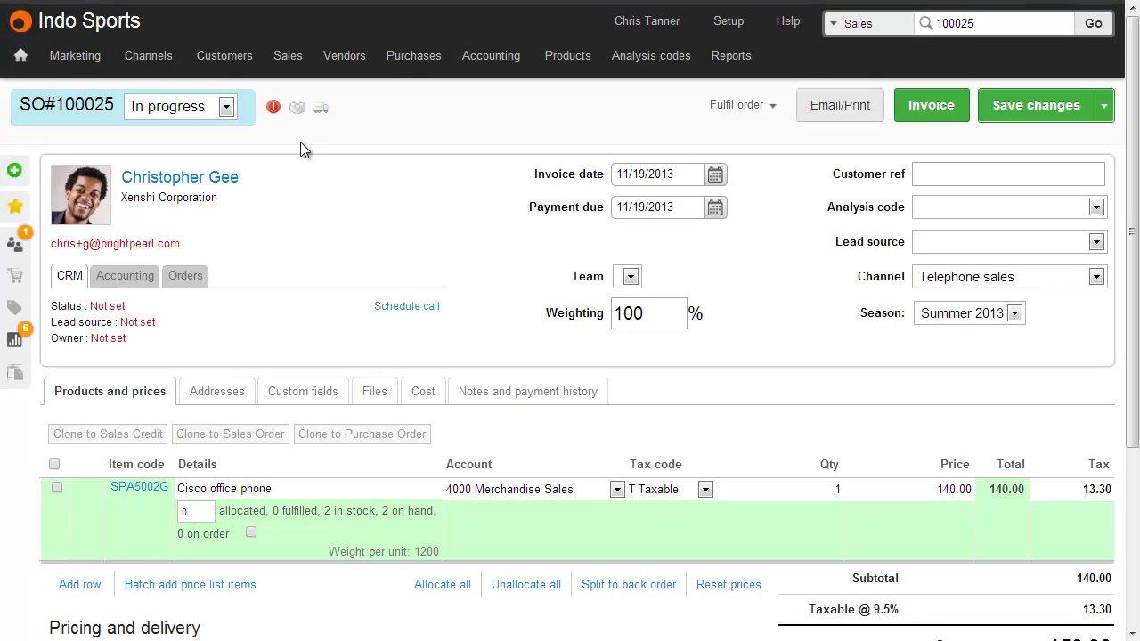
{"action": "left_click", "coordinate": [226, 106]}
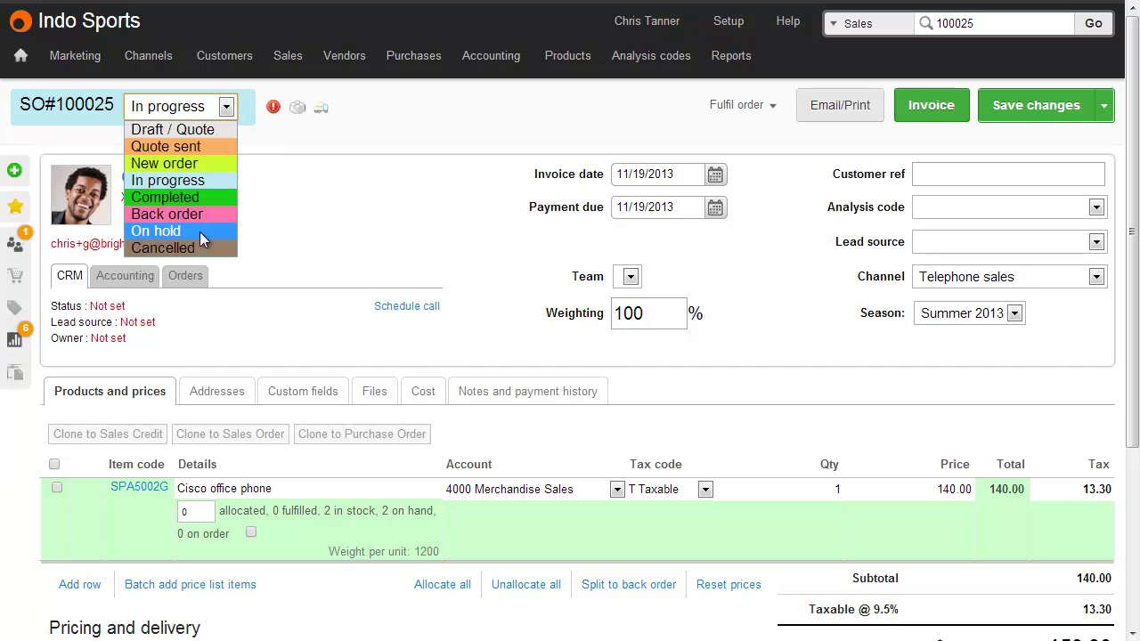
{"action": "left_click", "coordinate": [198, 249]}
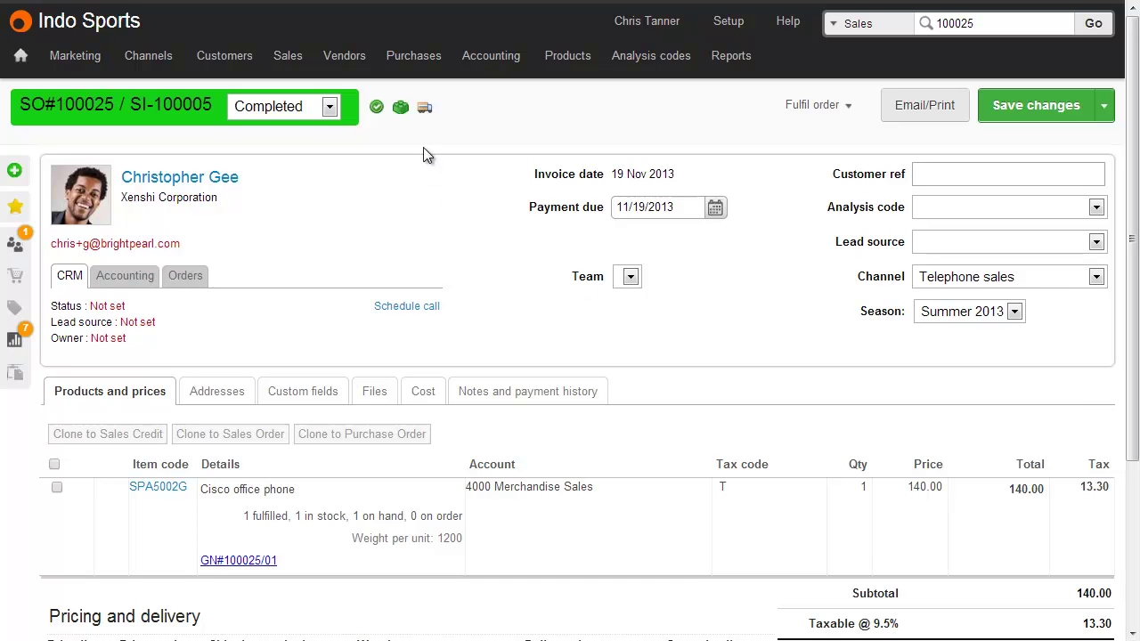
- Select all item rows of the completed, invoiced order and clone them to a sales credit
{"action": "scroll", "coordinate": [503, 349], "scroll_direction": "down", "scroll_amount": 2}
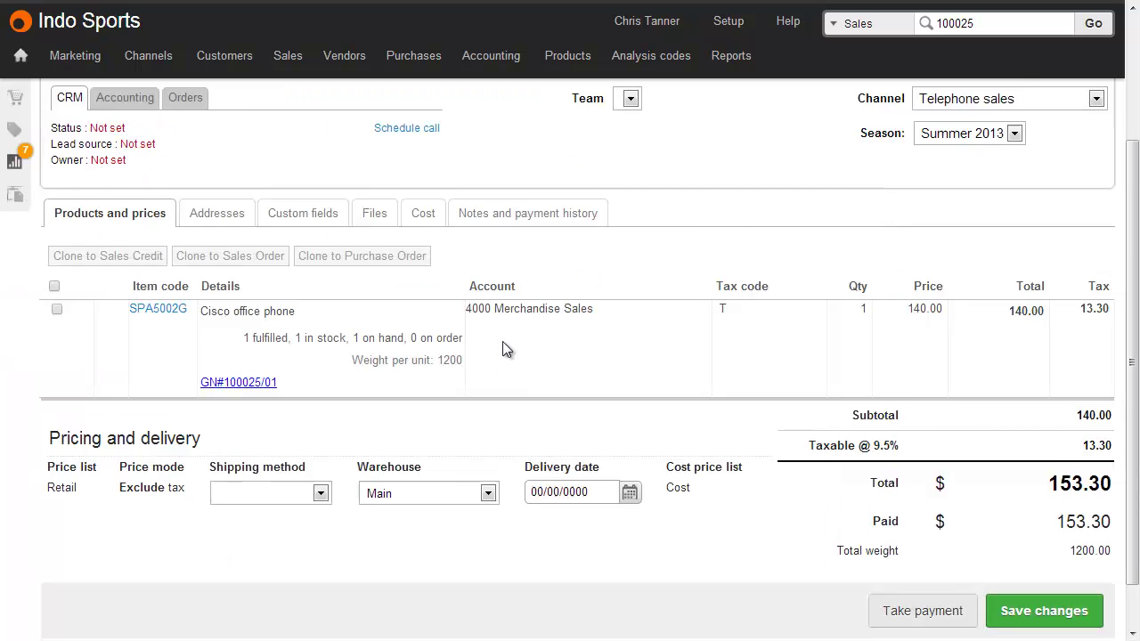
{"action": "scroll", "coordinate": [503, 349], "scroll_direction": "down", "scroll_amount": 1}
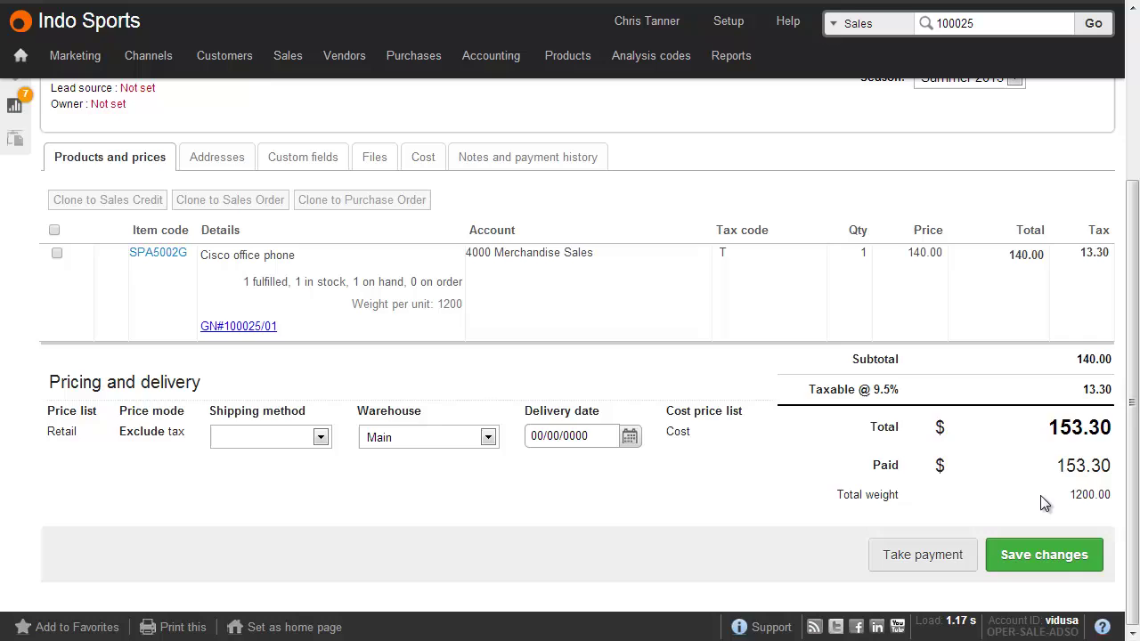
{"action": "scroll", "coordinate": [1041, 495], "scroll_direction": "up", "scroll_amount": 3}
{"action": "left_click", "coordinate": [1104, 107]}
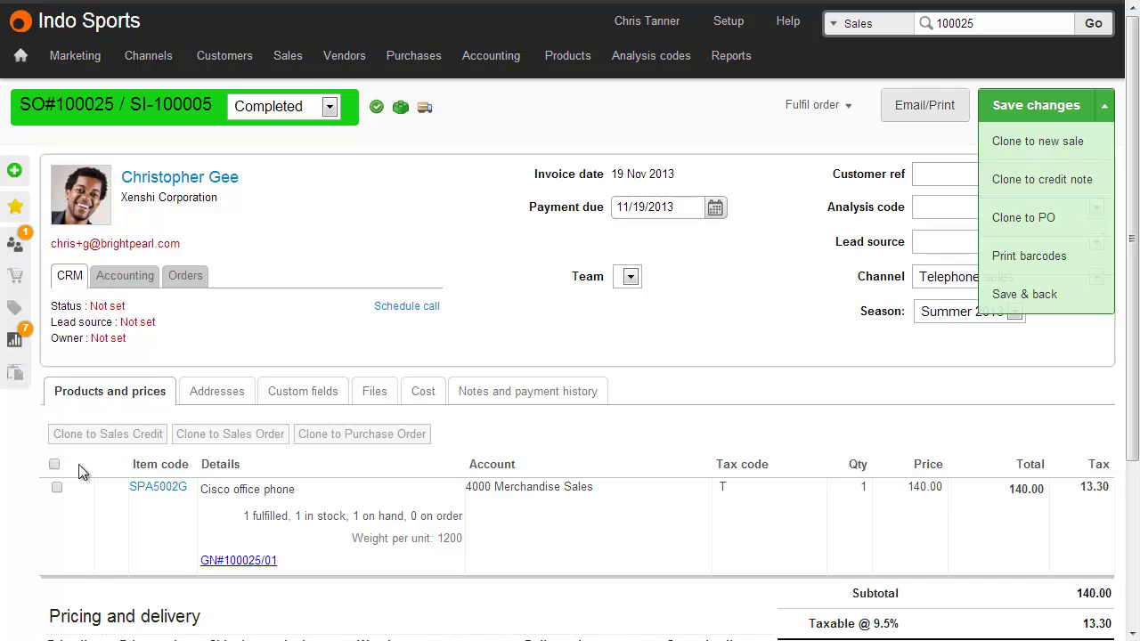
{"action": "left_click", "coordinate": [55, 464]}
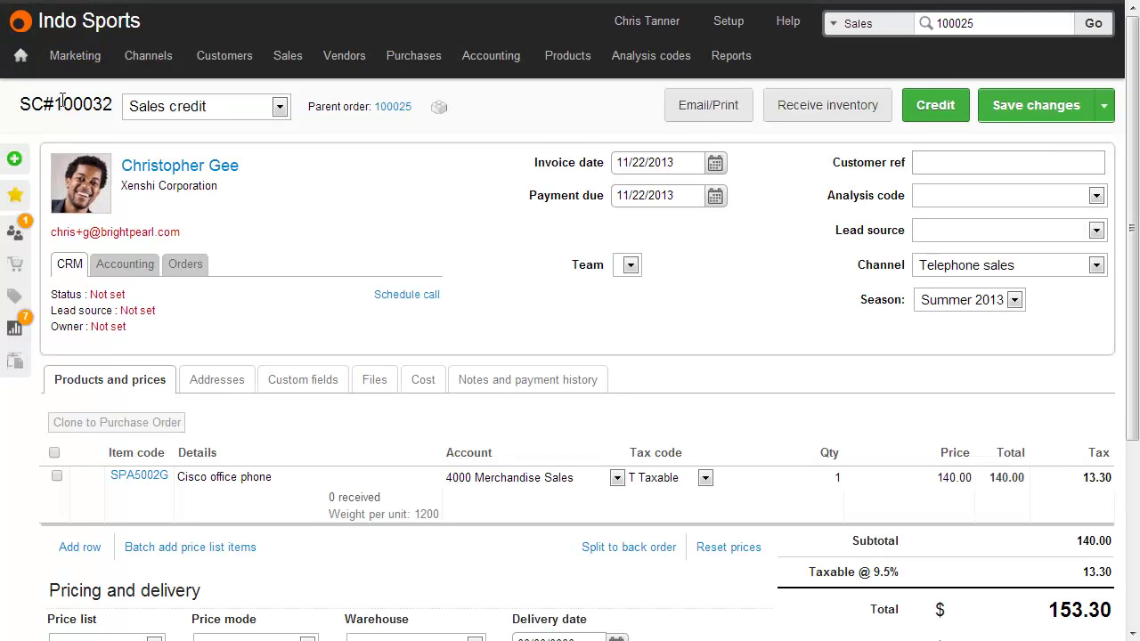
- Receive the inventory for the returned Cisco office phone on the sales credit and confirm it
{"action": "left_click", "coordinate": [838, 119]}
{"action": "left_click", "coordinate": [609, 161]}
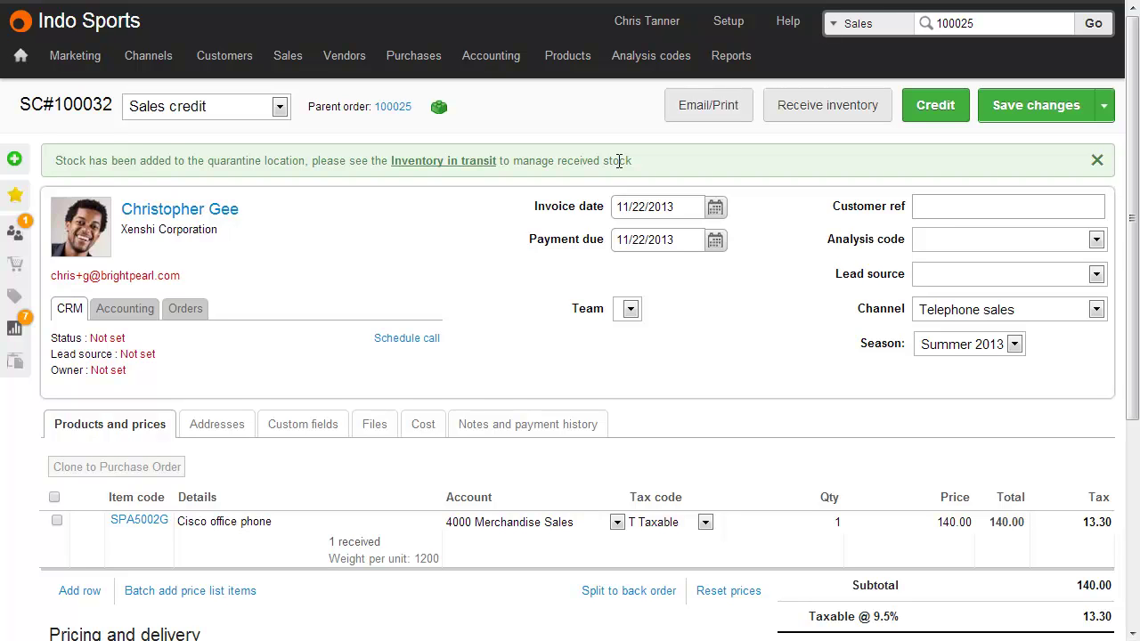
- Refund the sales credit in full by allocating the payment from the 1020 Credit Card bank account
{"action": "scroll", "coordinate": [619, 162], "scroll_direction": "down", "scroll_amount": 4}
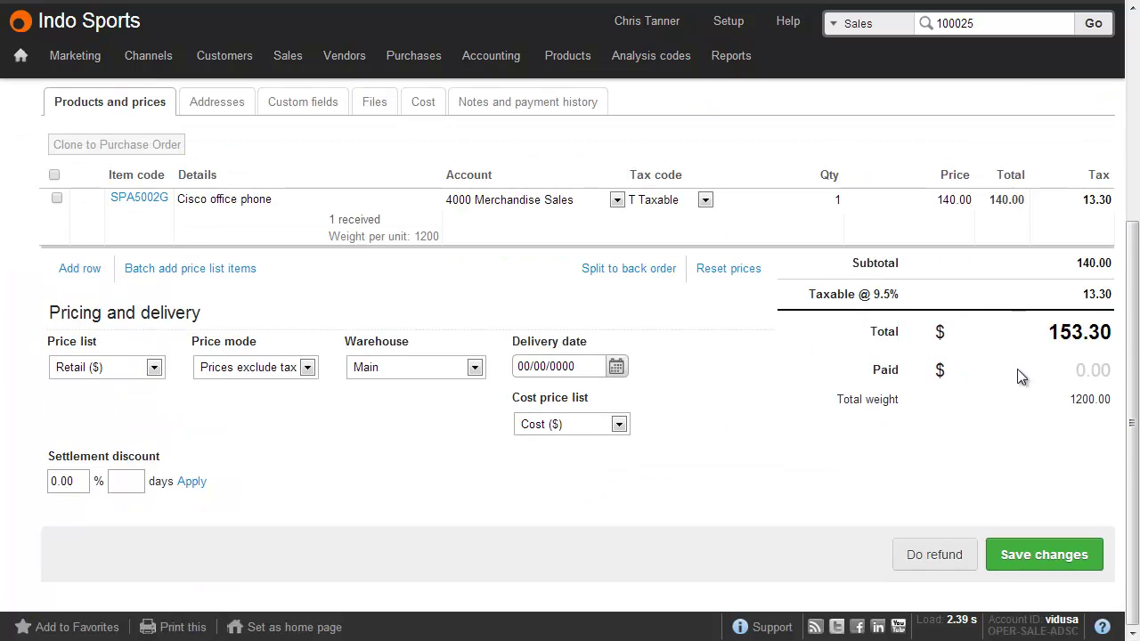
{"action": "left_click", "coordinate": [934, 555]}
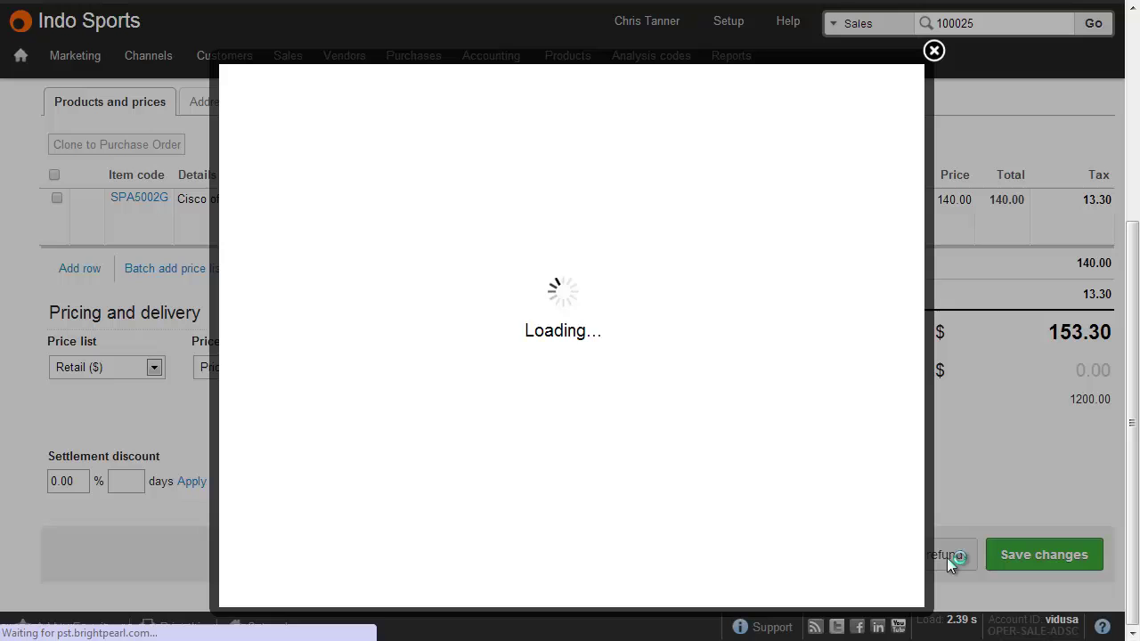
{"action": "left_click", "coordinate": [389, 178]}
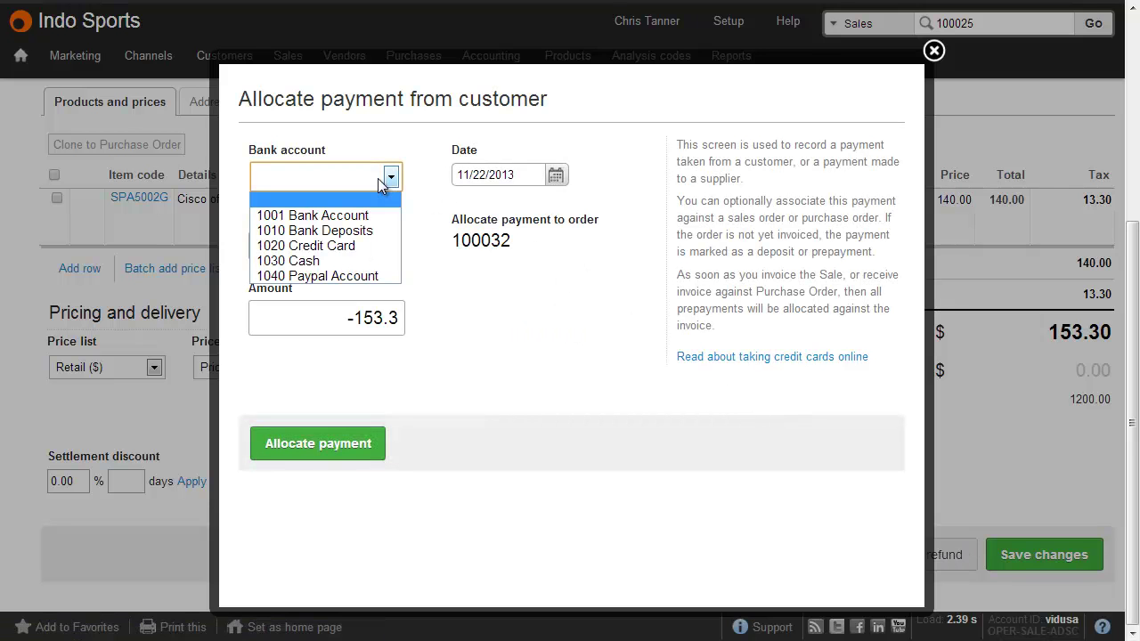
{"action": "left_click", "coordinate": [360, 246]}
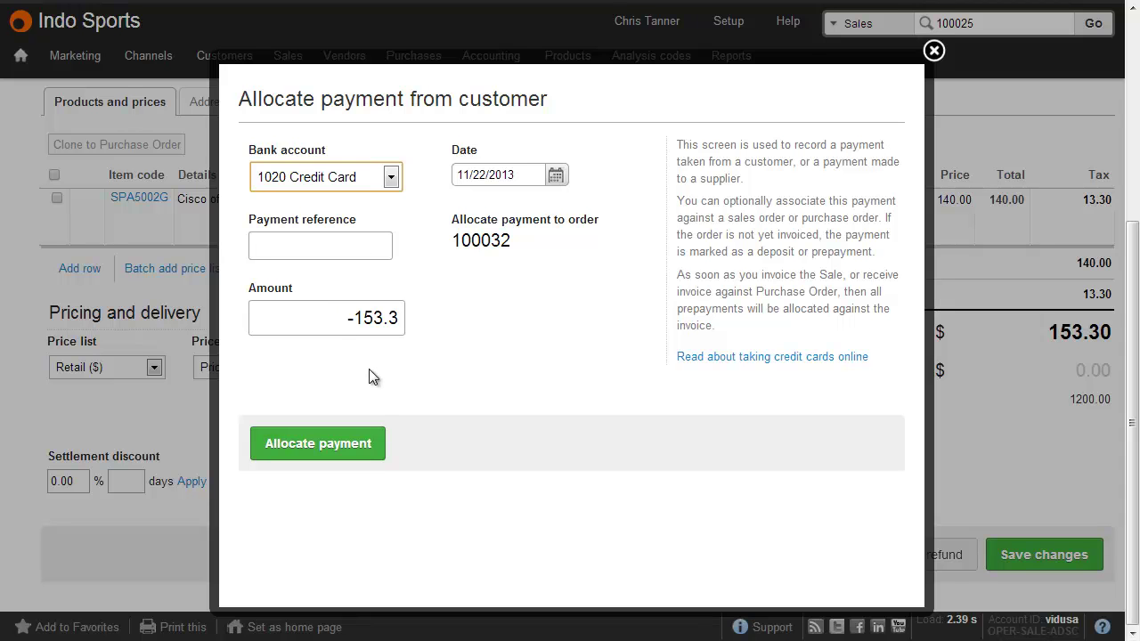
{"action": "left_click", "coordinate": [361, 450]}
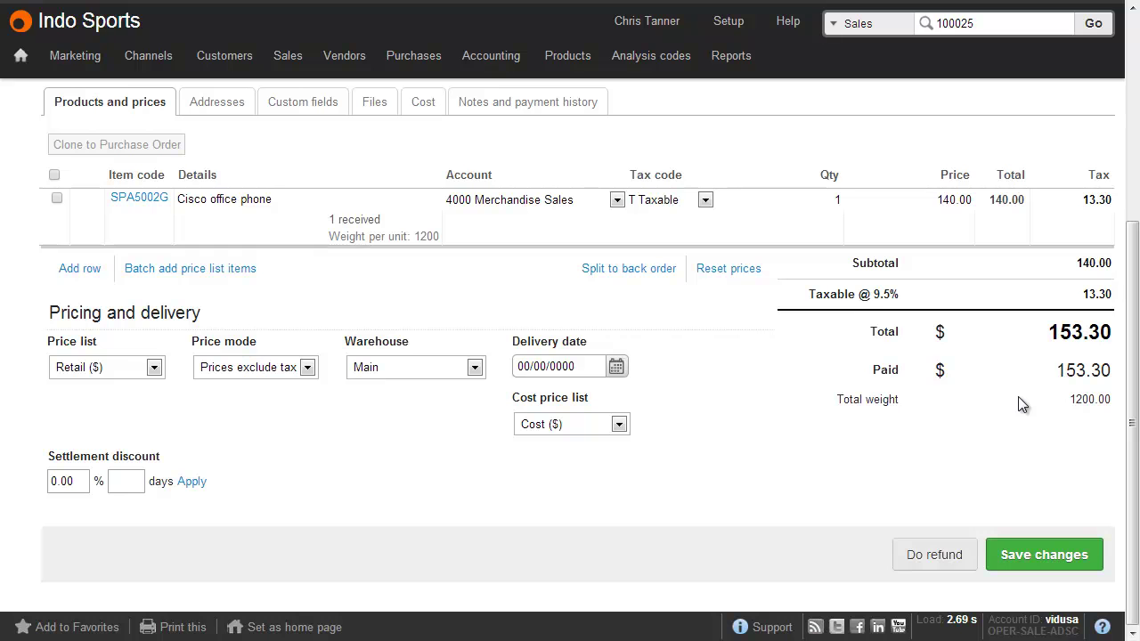
- Issue the credit for the refunded sales credit and confirm invoicing it
{"action": "scroll", "coordinate": [1021, 403], "scroll_direction": "up", "scroll_amount": 4}
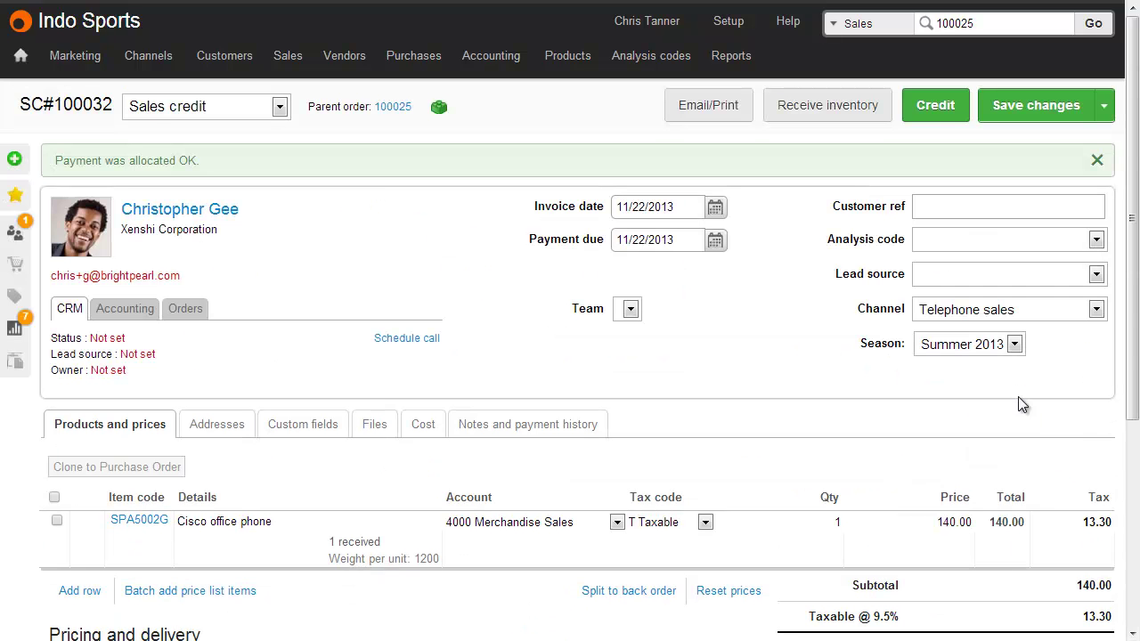
{"action": "left_click", "coordinate": [945, 116]}
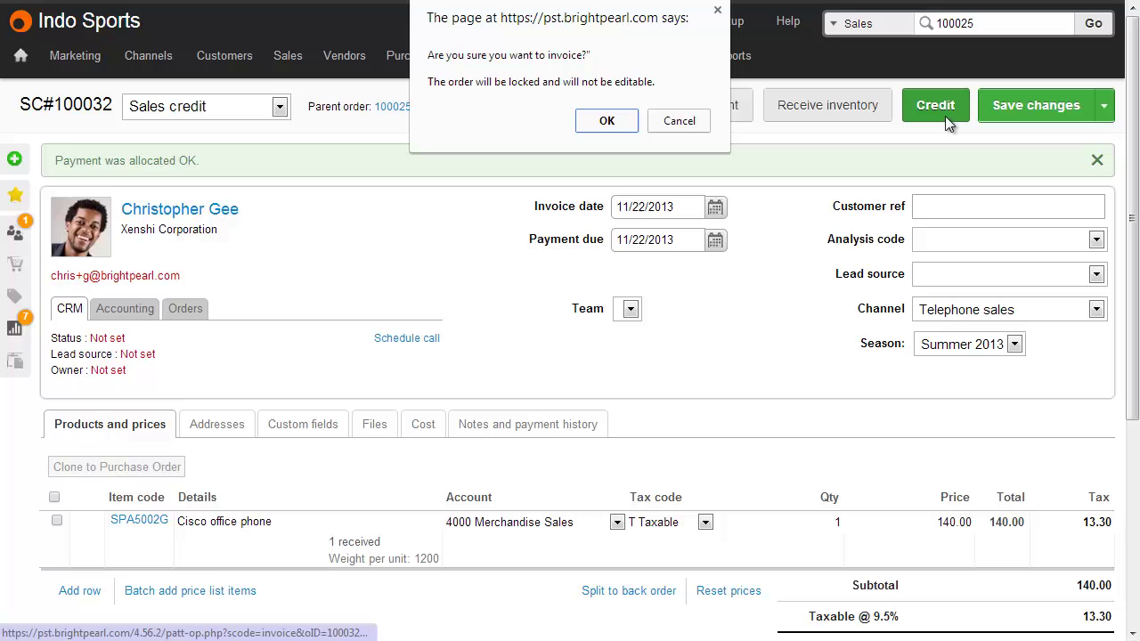
{"action": "left_click", "coordinate": [624, 120]}
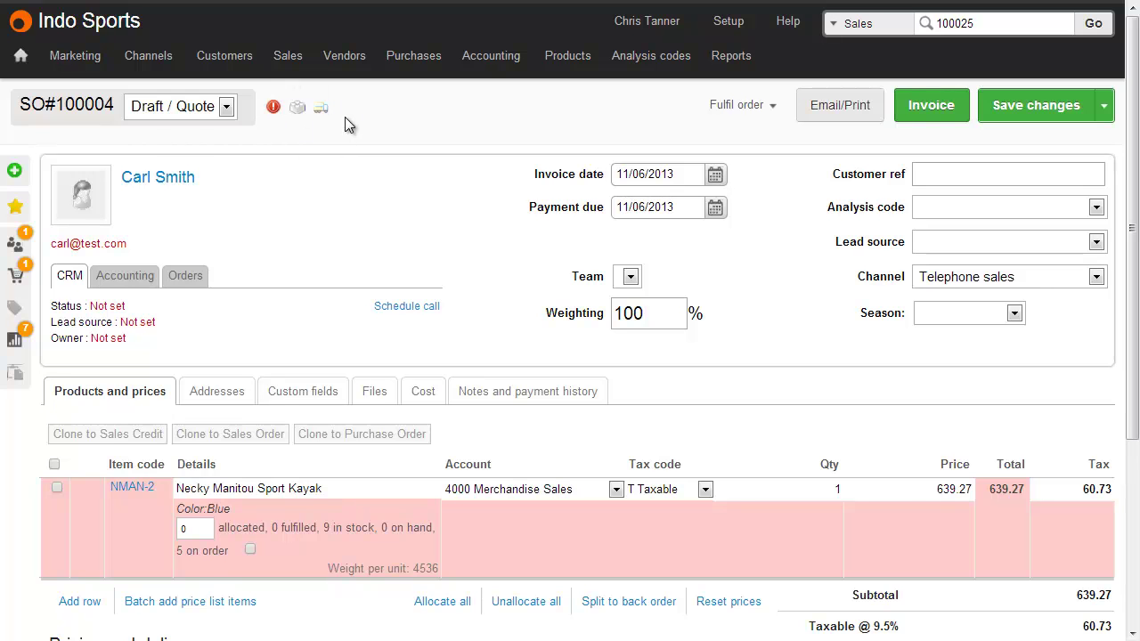
- Try to set the part-paid kayak order's status to Cancelled and save the changes
{"action": "scroll", "coordinate": [412, 164], "scroll_direction": "down", "scroll_amount": 3}
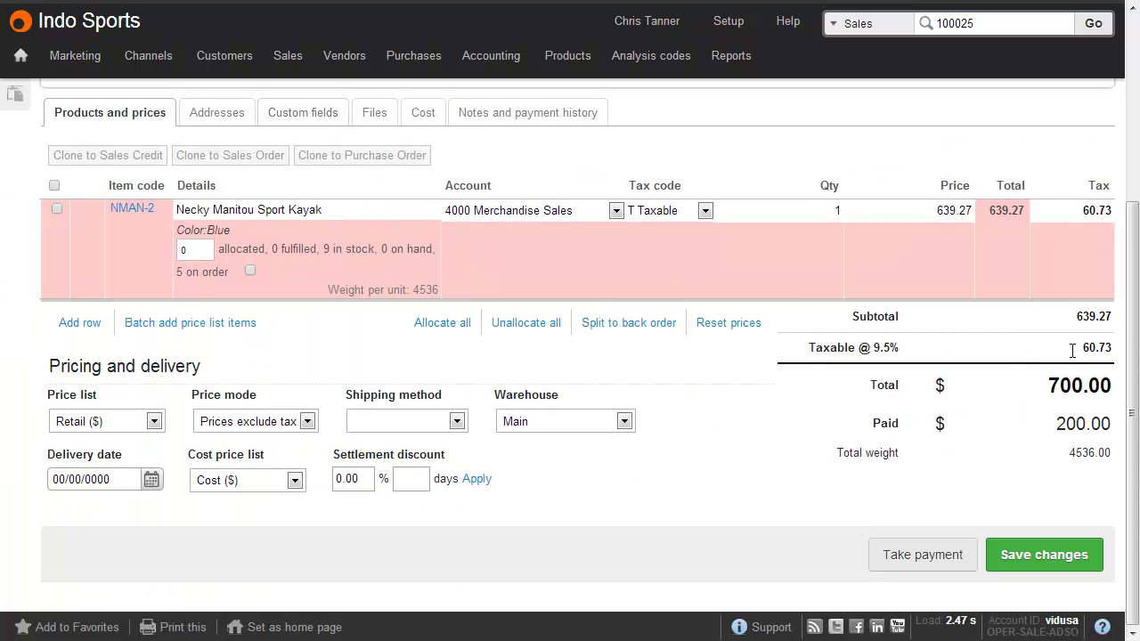
{"action": "scroll", "coordinate": [1029, 434], "scroll_direction": "up", "scroll_amount": 3}
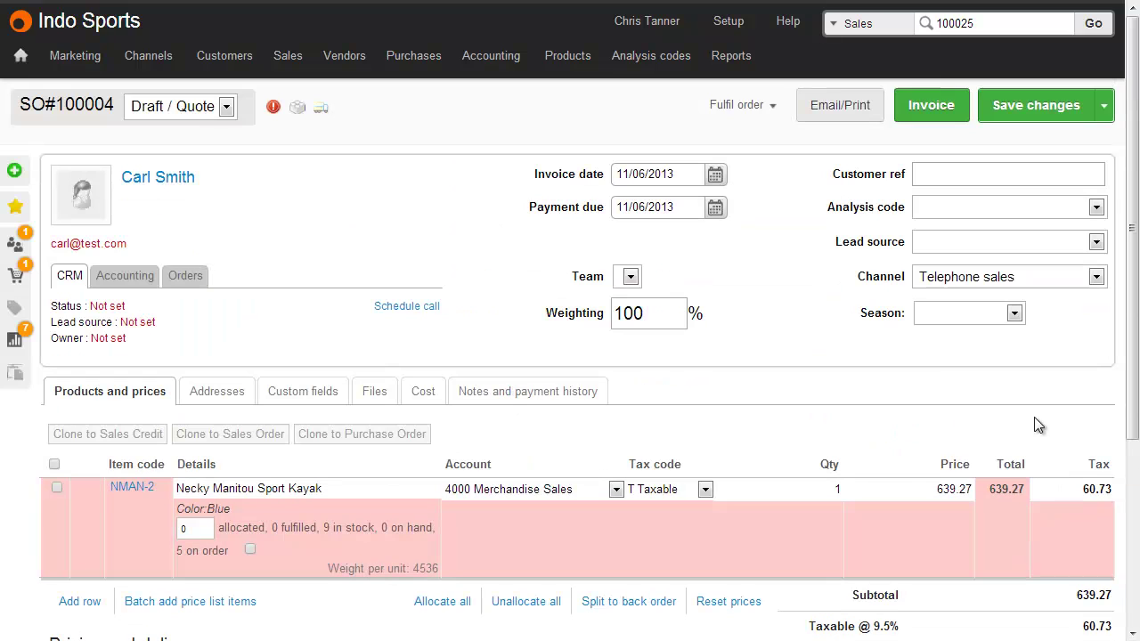
{"action": "left_click", "coordinate": [190, 109]}
{"action": "left_click", "coordinate": [203, 248]}
{"action": "left_click", "coordinate": [1004, 107]}
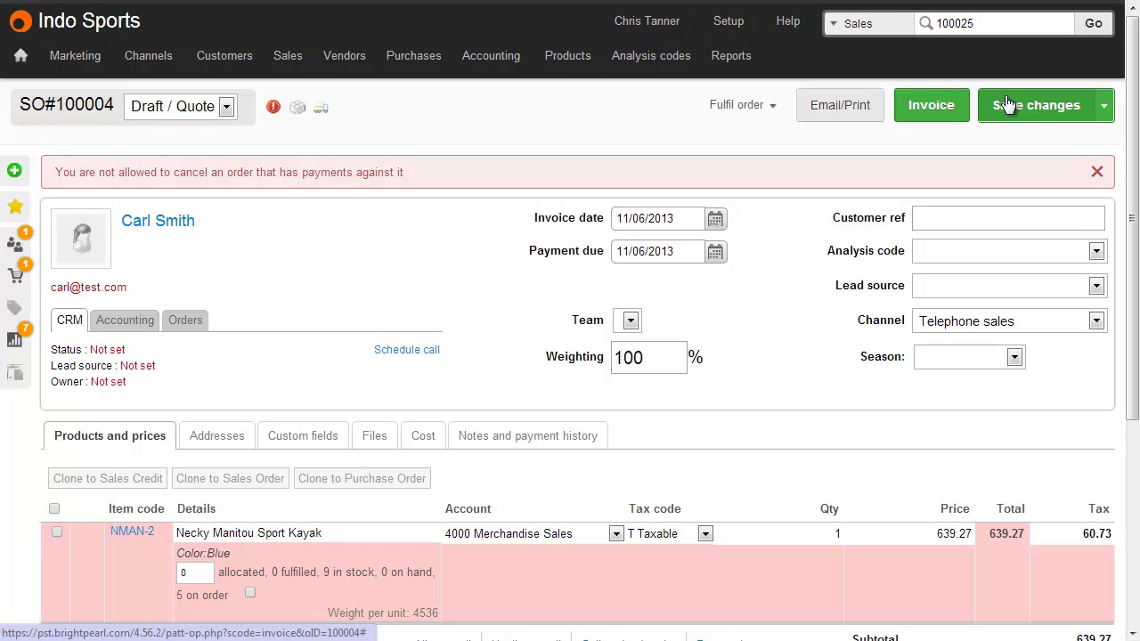
- Refund the kayak order's part payment by allocating a payment of -200 from the 1020 Credit Card bank account
{"action": "scroll", "coordinate": [1005, 100], "scroll_direction": "down", "scroll_amount": 3}
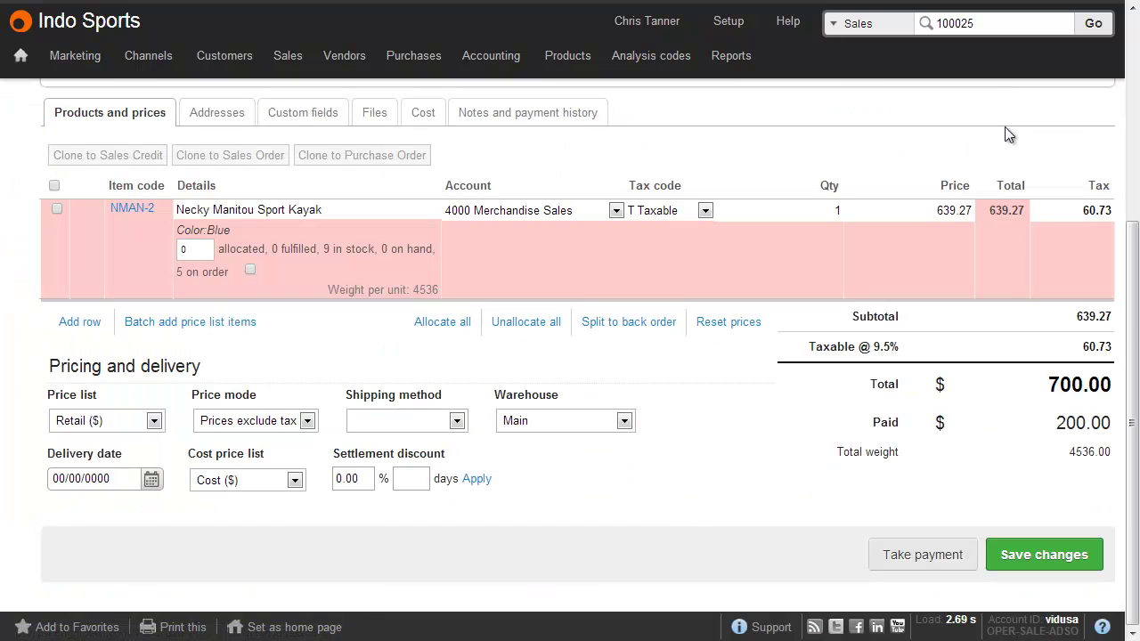
{"action": "left_click", "coordinate": [947, 552]}
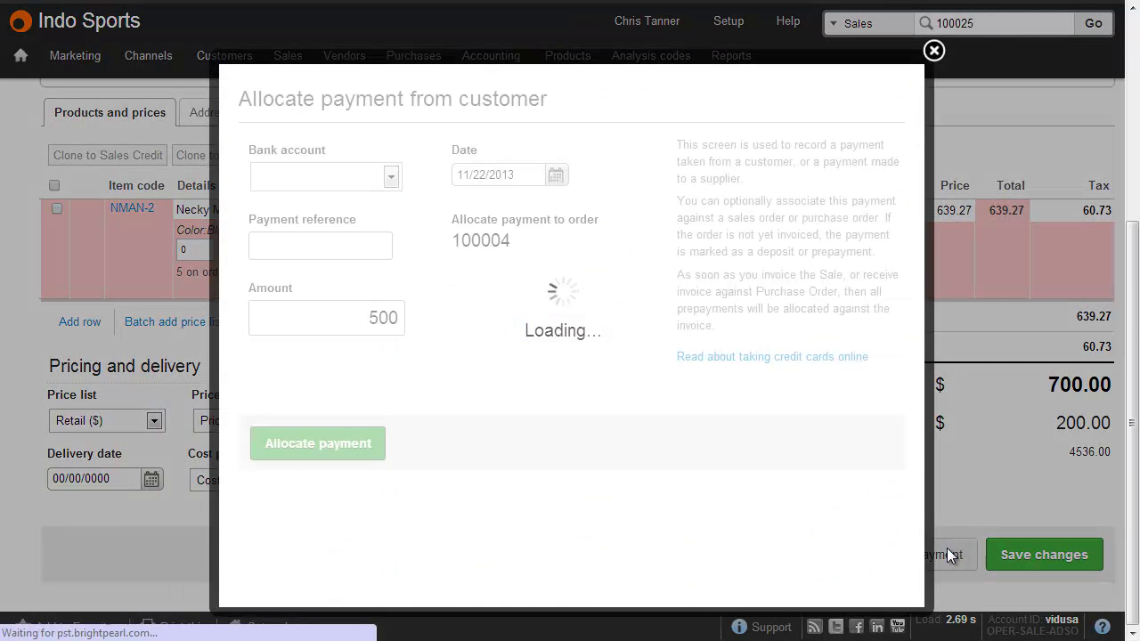
{"action": "left_click_drag", "start_coordinate": [366, 318], "coordinate": [460, 325]}
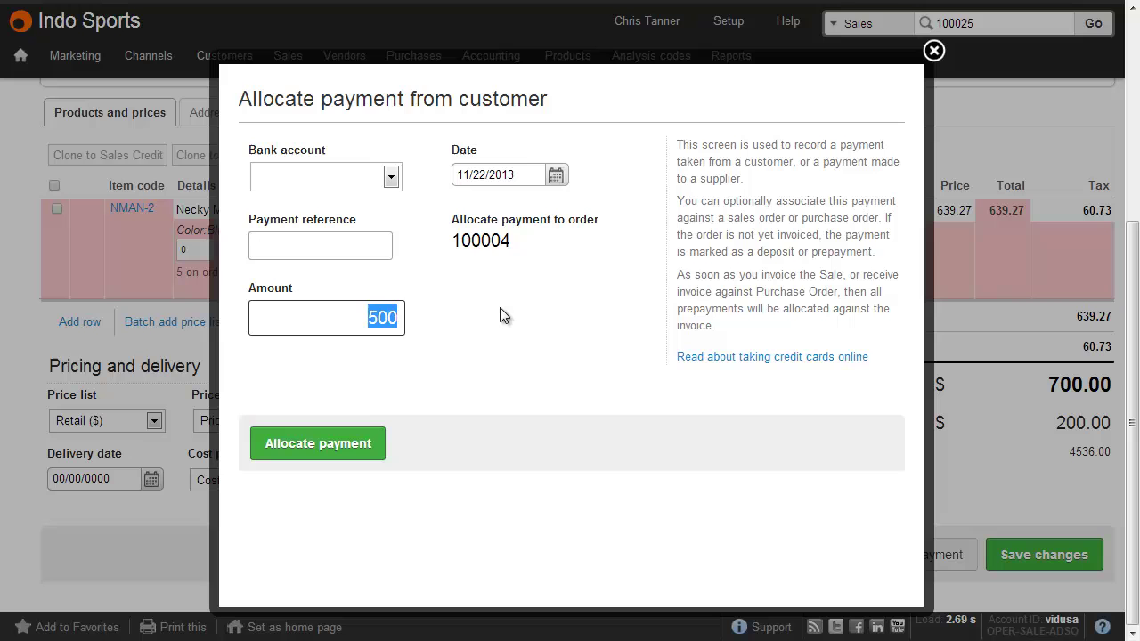
{"action": "type", "text": "-200"}
{"action": "left_click", "coordinate": [364, 181]}
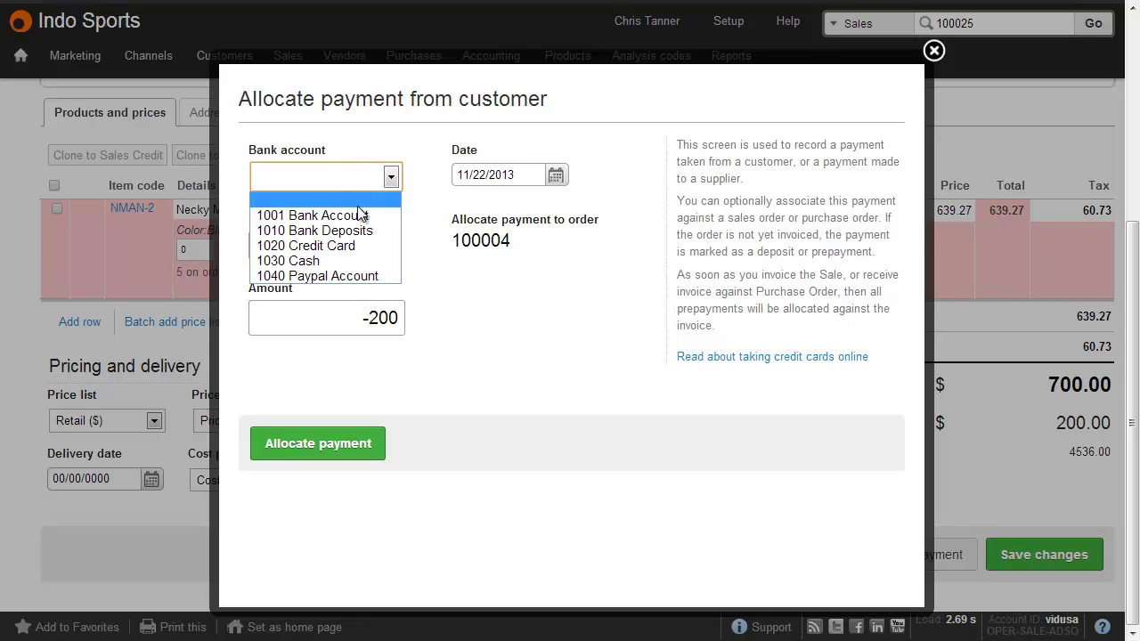
{"action": "left_click", "coordinate": [356, 245]}
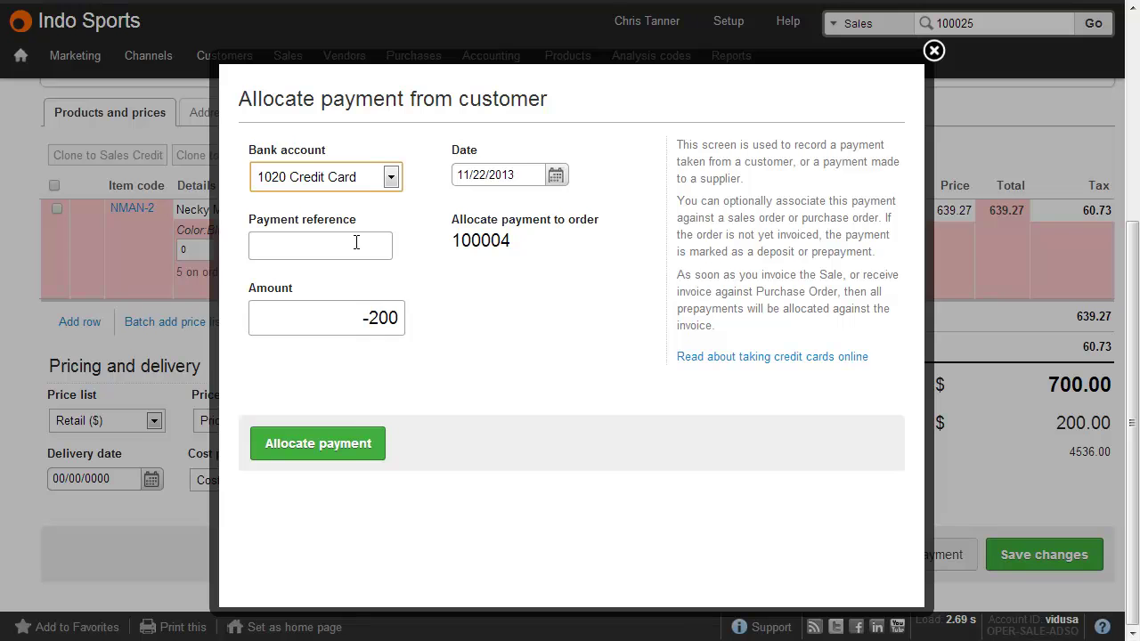
{"action": "left_click", "coordinate": [348, 444]}
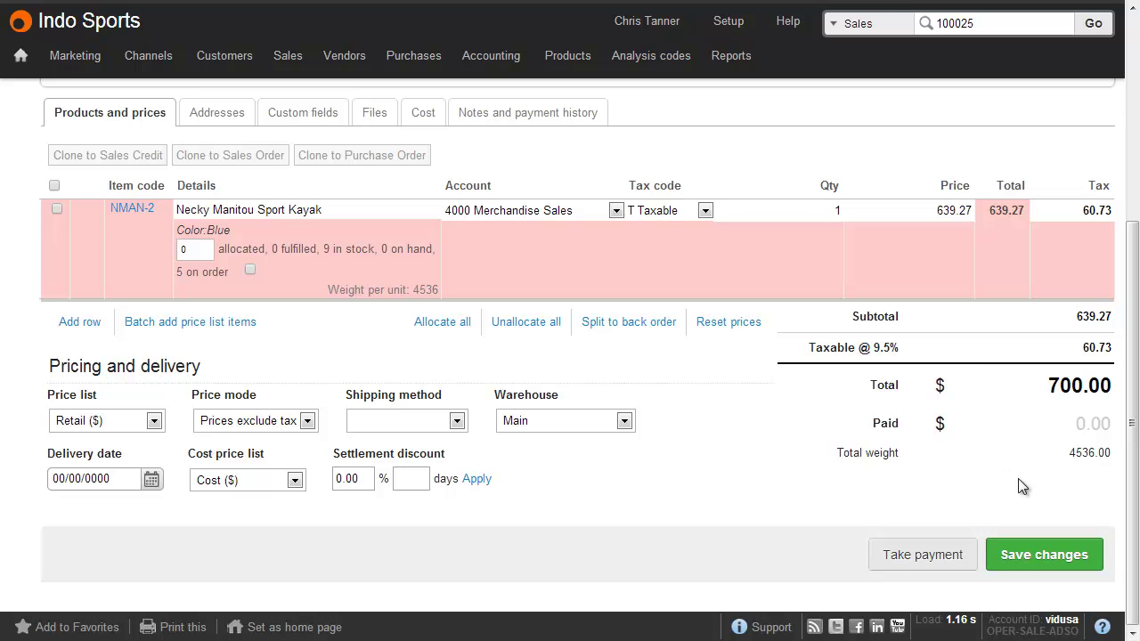
- Set the refunded kayak order's status to Cancelled and save the changes
{"action": "scroll", "coordinate": [1018, 486], "scroll_direction": "up", "scroll_amount": 4}
{"action": "left_click", "coordinate": [222, 107]}
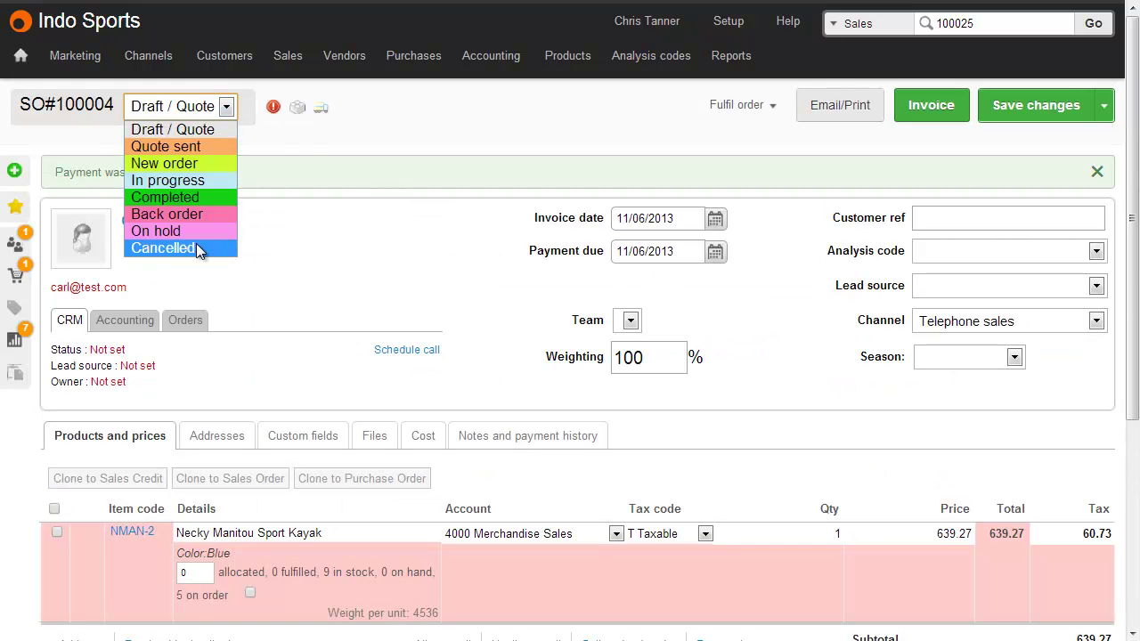
{"action": "left_click", "coordinate": [198, 248]}
{"action": "left_click", "coordinate": [1031, 105]}
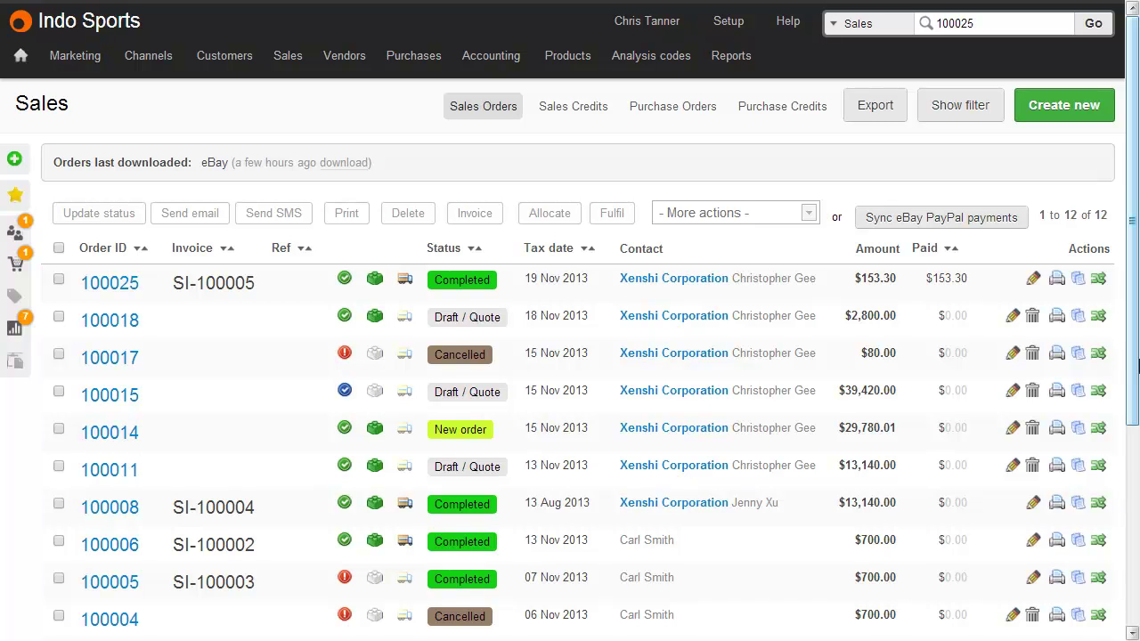
- Filter the sales orders report to include every order status except Cancelled
{"action": "left_click", "coordinate": [987, 114]}
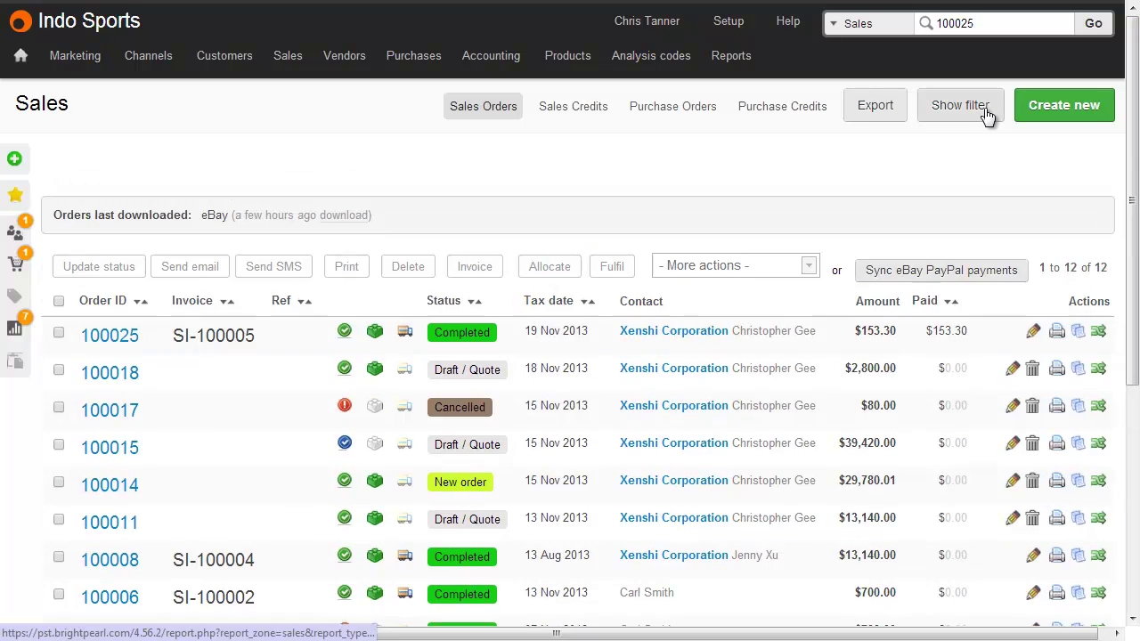
{"action": "left_click", "coordinate": [1003, 169]}
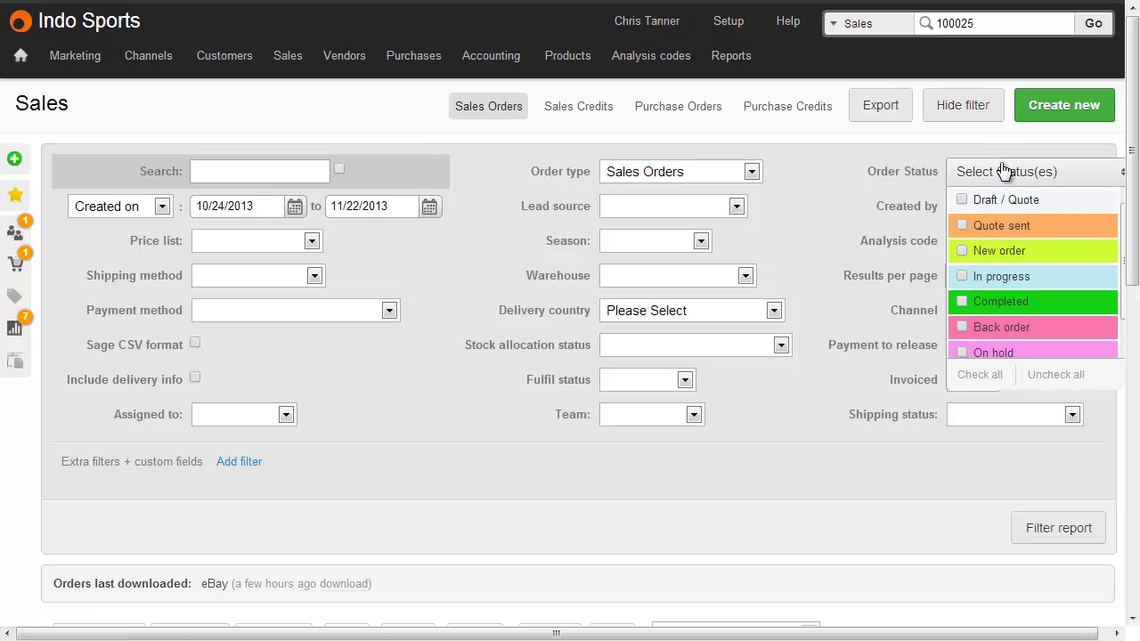
{"action": "left_click", "coordinate": [980, 375]}
{"action": "scroll", "coordinate": [1013, 339], "scroll_direction": "down", "scroll_amount": 1}
{"action": "left_click", "coordinate": [1013, 345]}
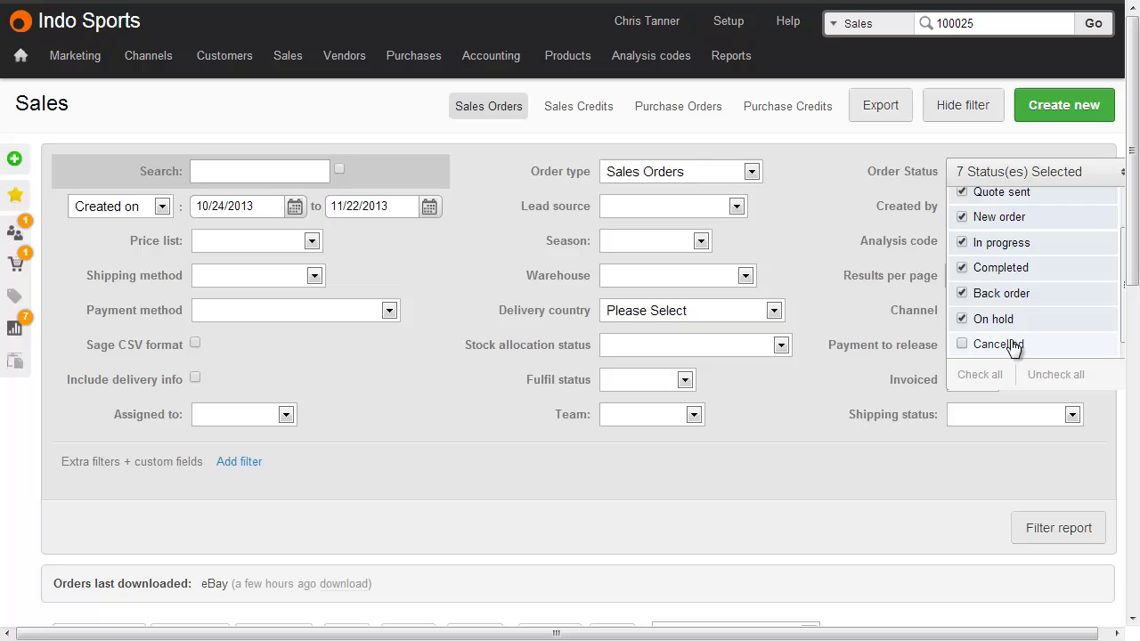
{"action": "left_click", "coordinate": [1057, 528]}
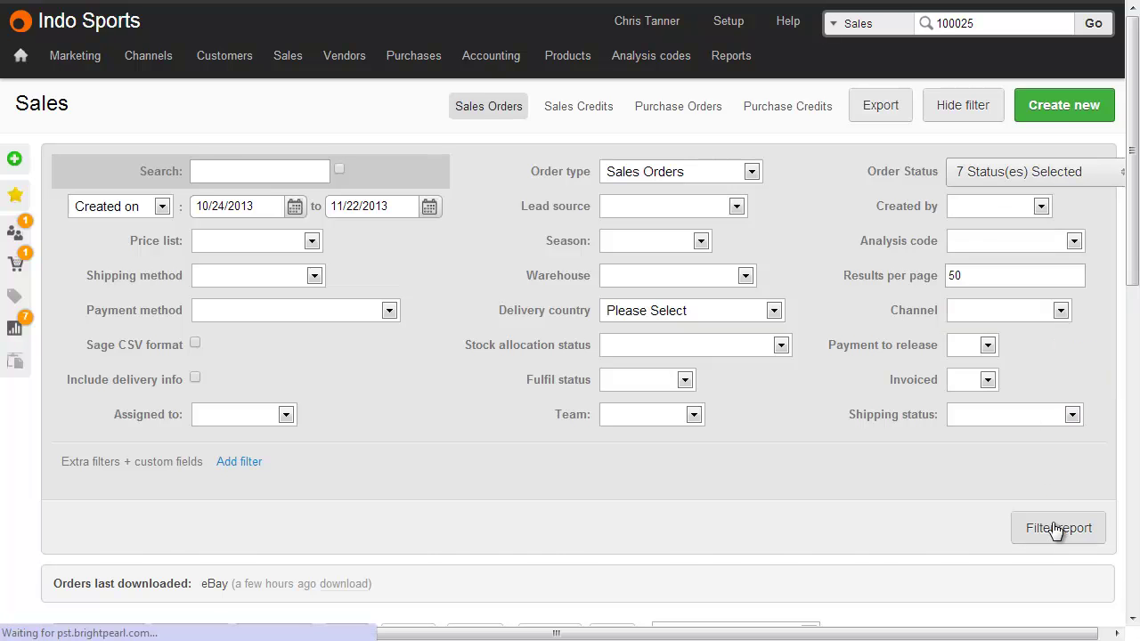